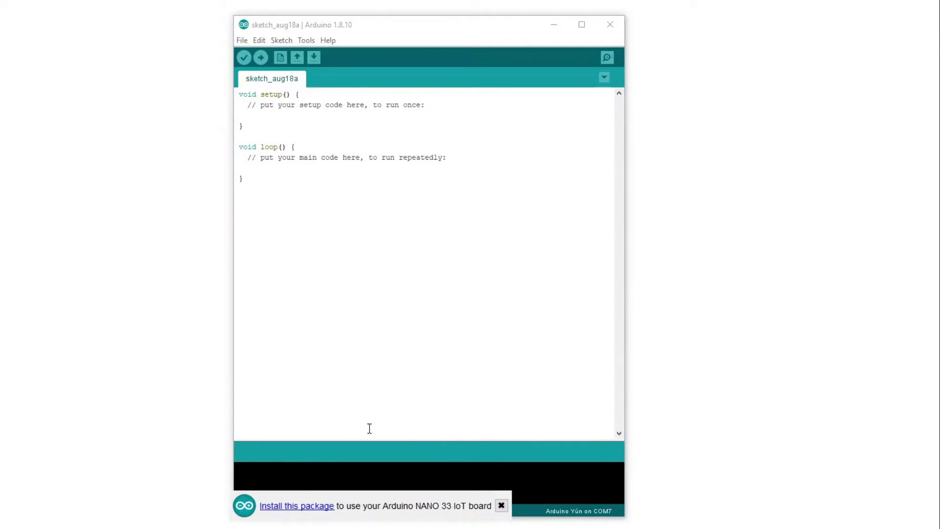
# Install the Arduino SAMD Boards package from the Boards Manager
pyautogui.click(308, 506)
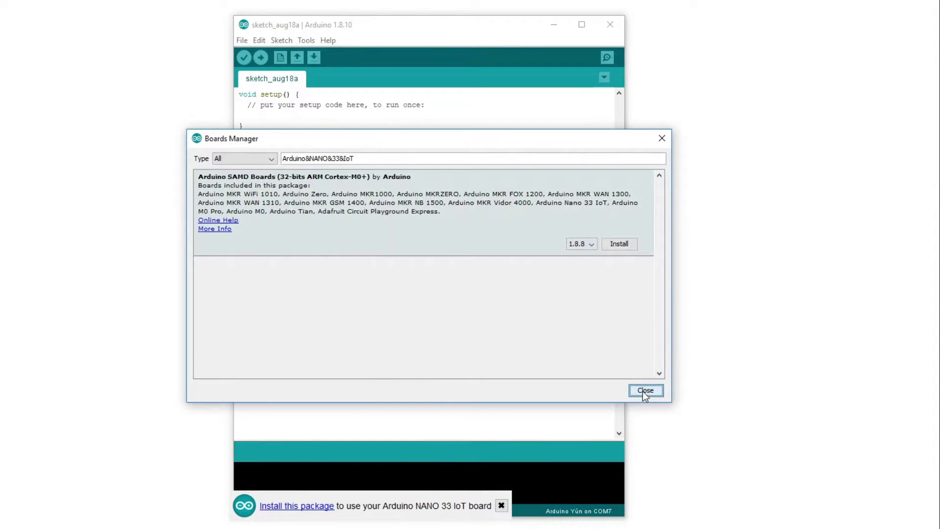
pyautogui.click(646, 390)
pyautogui.click(306, 40)
pyautogui.moveTo(352, 162)
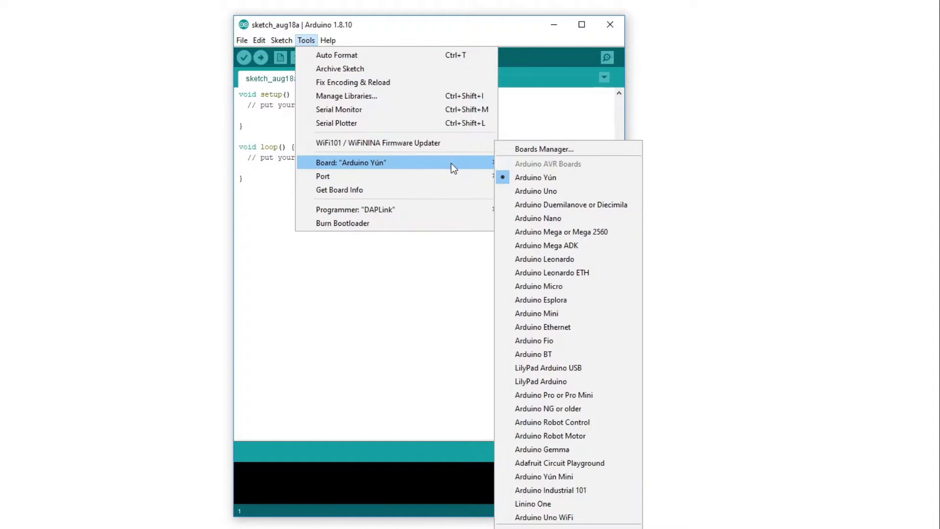
pyautogui.click(523, 150)
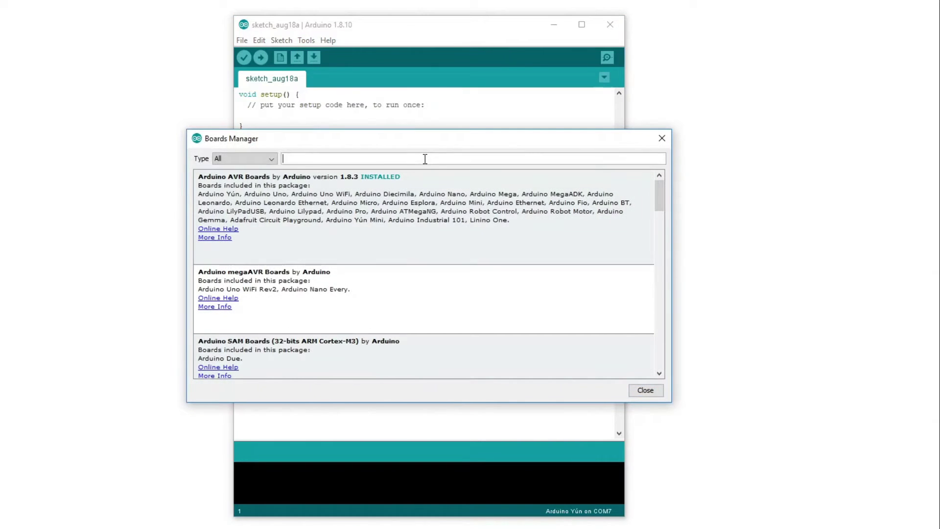
pyautogui.write('samd')
pyautogui.moveTo(426, 209)
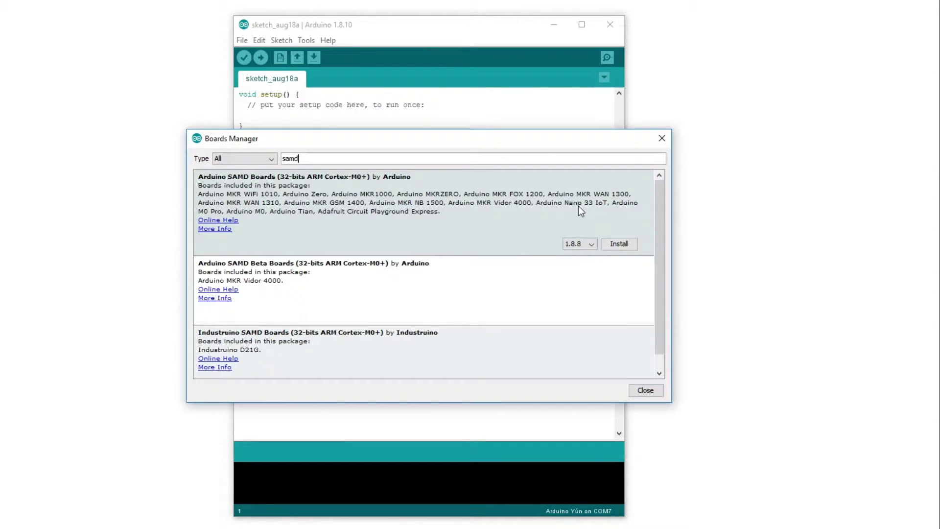
pyautogui.click(619, 243)
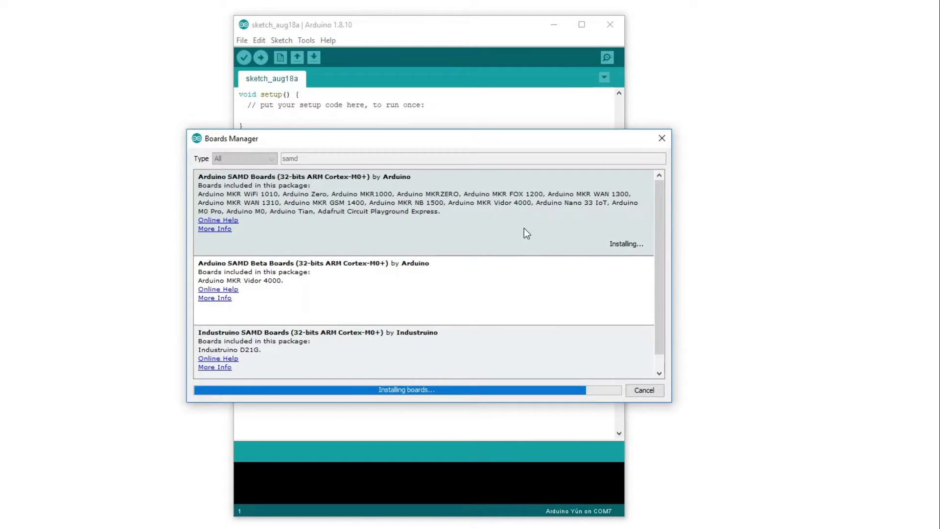
# Select Arduino NANO 33 IoT as the target board
pyautogui.click(644, 390)
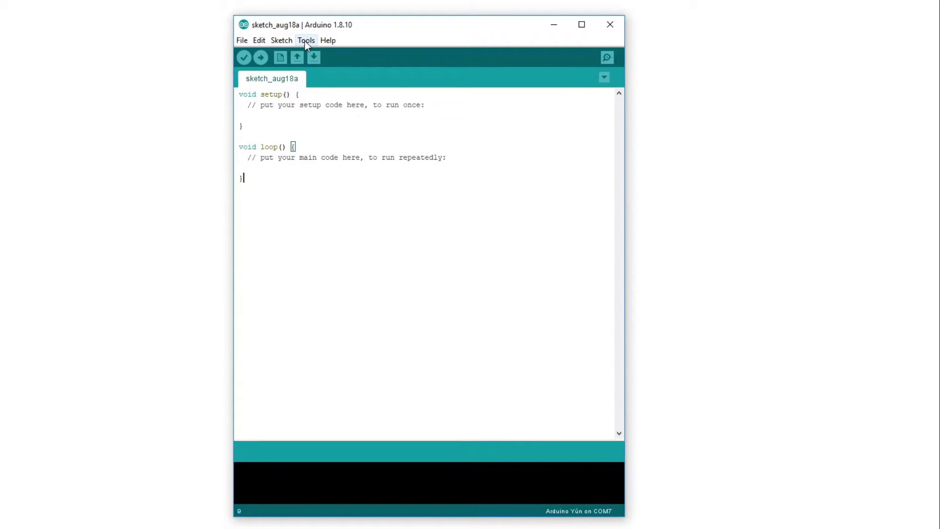
pyautogui.click(306, 41)
pyautogui.click(564, 211)
# Install the WiFiNINA library (version 1.7.0) from the Library Manager
pyautogui.click(302, 43)
pyautogui.moveTo(281, 40)
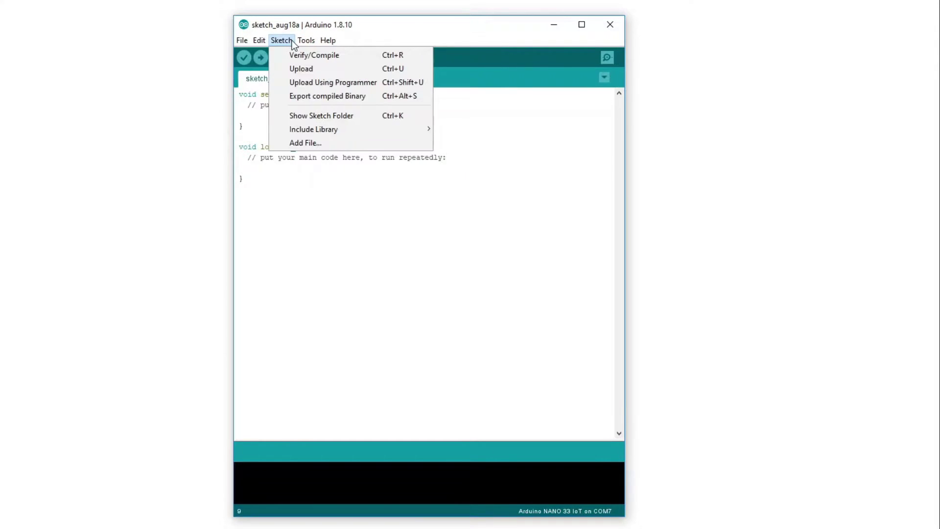
pyautogui.click(458, 121)
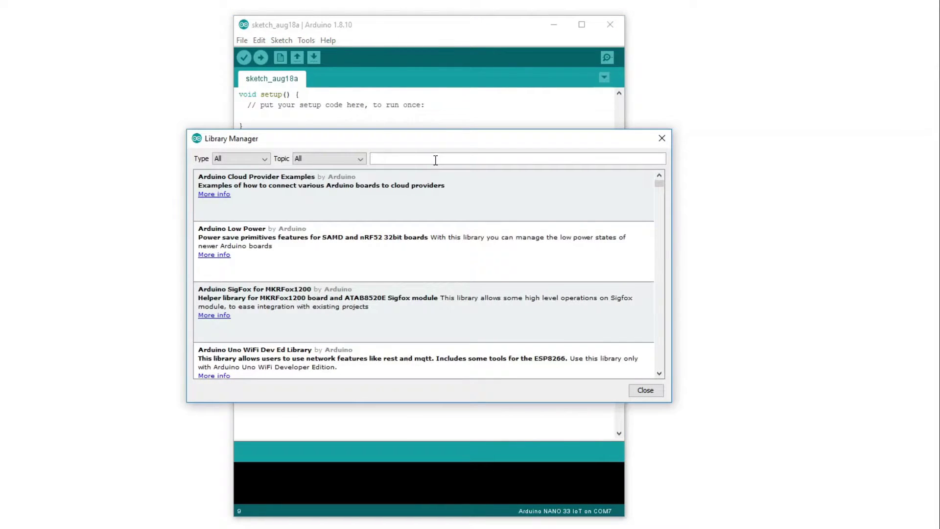
pyautogui.click(434, 158)
pyautogui.write('wifinina')
pyautogui.click(621, 236)
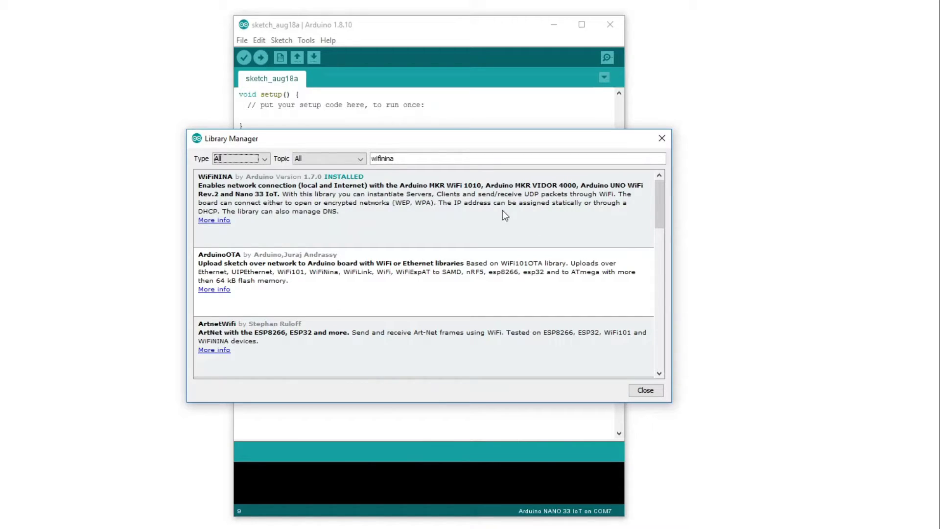
pyautogui.write('arduinoble')
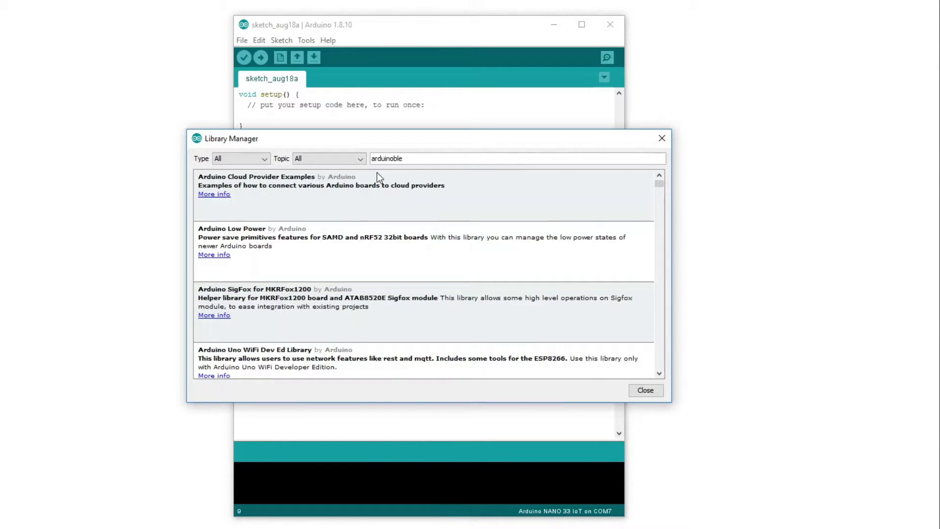
pyautogui.scroll(-1, 608, 367)
# Open the WiFiNINA SimpleWebServerWiFi example and check its arduino_secrets.h tab
pyautogui.click(645, 390)
pyautogui.click(242, 40)
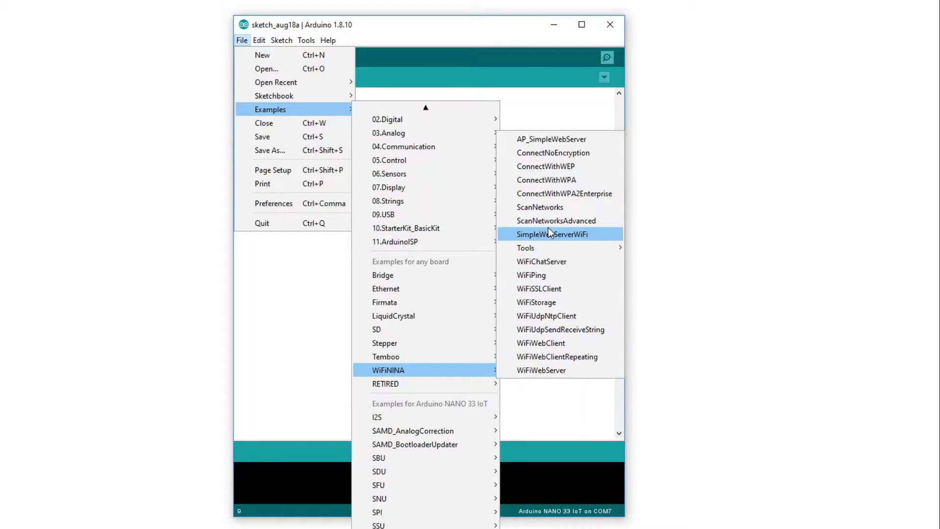
pyautogui.click(546, 236)
pyautogui.scroll(-1, 340, 228)
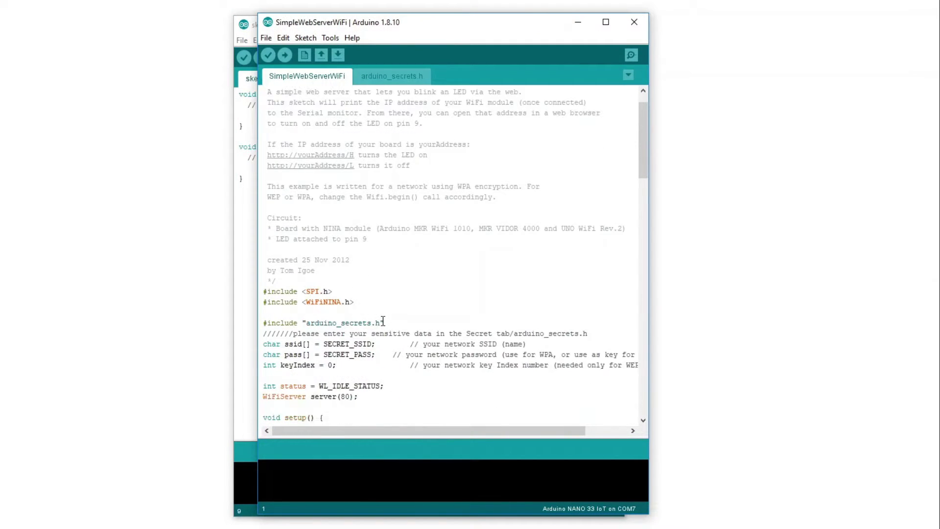
pyautogui.scroll(-1, 353, 257)
pyautogui.scroll(-2, 368, 293)
pyautogui.scroll(-1, 375, 300)
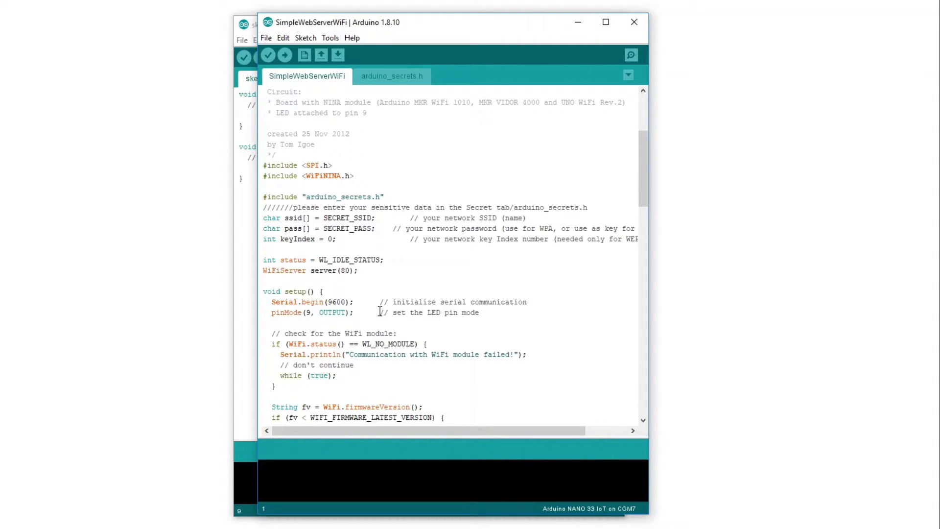
pyautogui.click(382, 76)
pyautogui.click(332, 78)
pyautogui.click(366, 77)
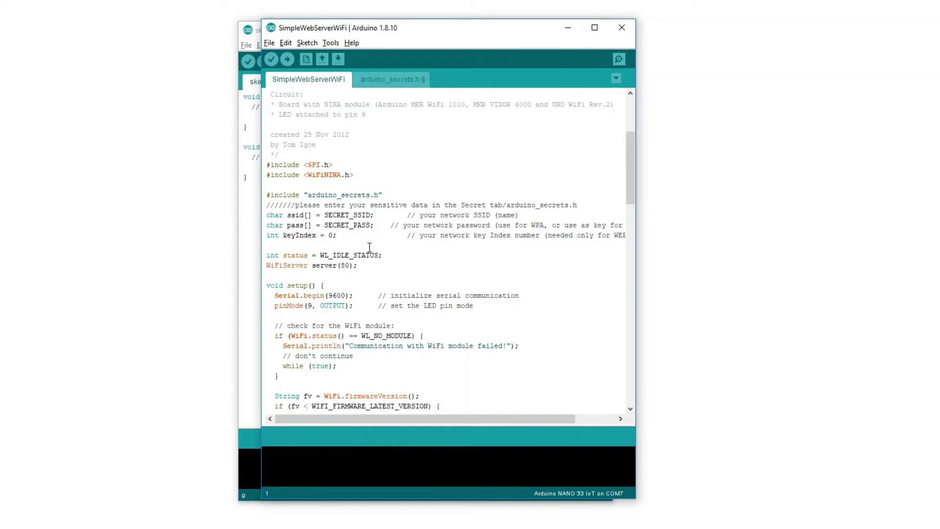
pyautogui.scroll(-3, 311, 305)
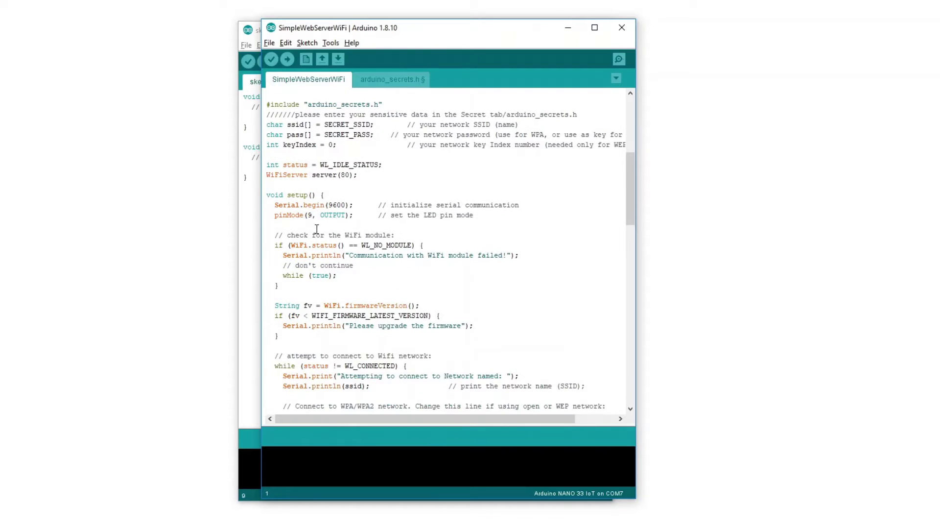
# Change the LED pin from 9 to 13 in pinMode and both digitalWrite calls
pyautogui.doubleClick(310, 215)
pyautogui.write('13')
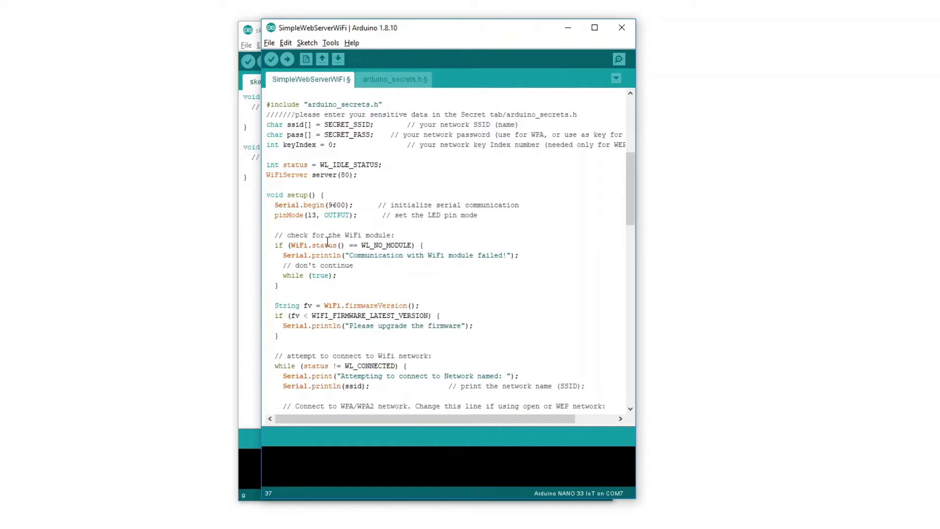
pyautogui.scroll(-5, 367, 279)
pyautogui.scroll(-15, 370, 285)
pyautogui.doubleClick(364, 255)
pyautogui.write('13')
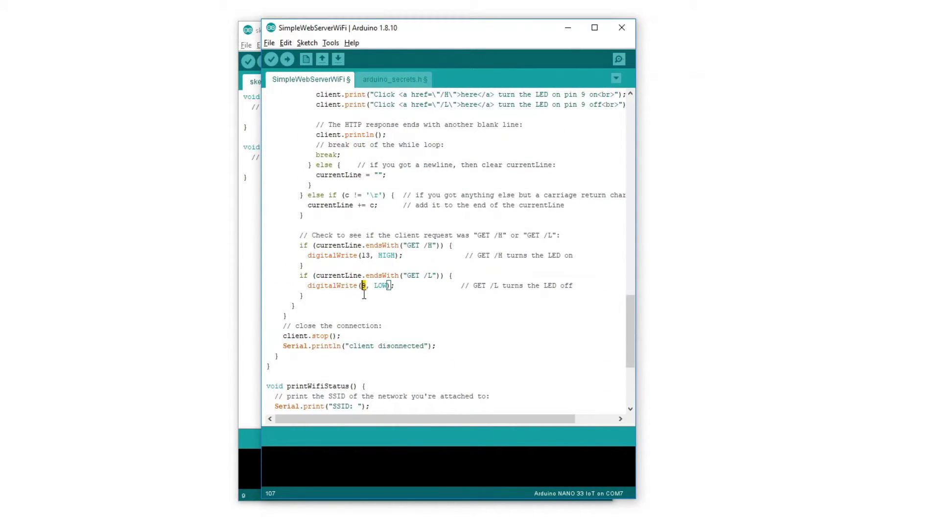
pyautogui.doubleClick(363, 285)
pyautogui.write('13')
pyautogui.scroll(5, 385, 308)
pyautogui.doubleClick(585, 246)
pyautogui.write('1313')
pyautogui.scroll(15, 372, 301)
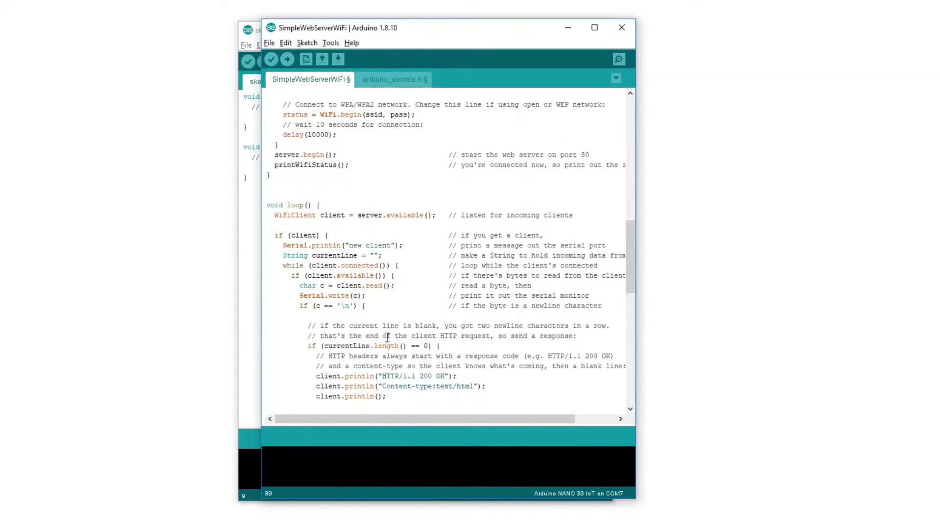
# Upload the web server sketch to the board on port COM9
pyautogui.hotkey('ctrl', 'u')
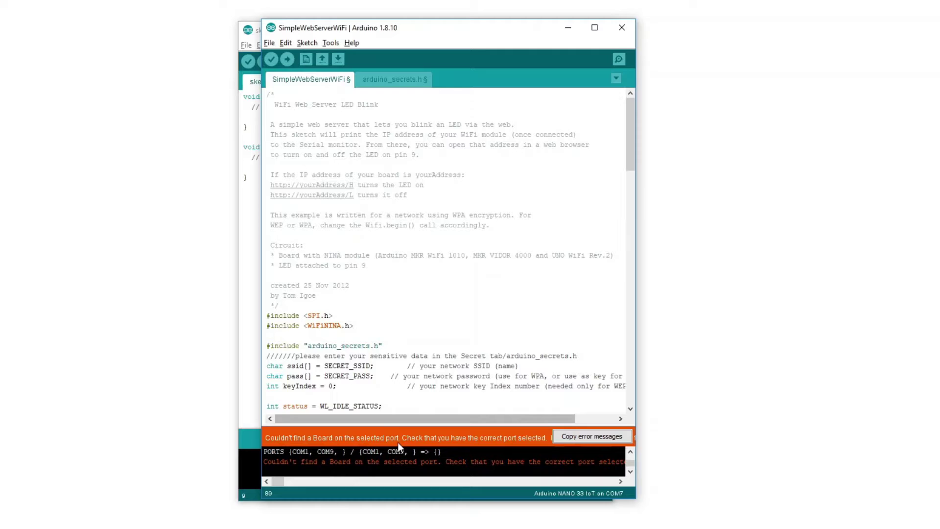
pyautogui.click(331, 43)
pyautogui.moveTo(346, 173)
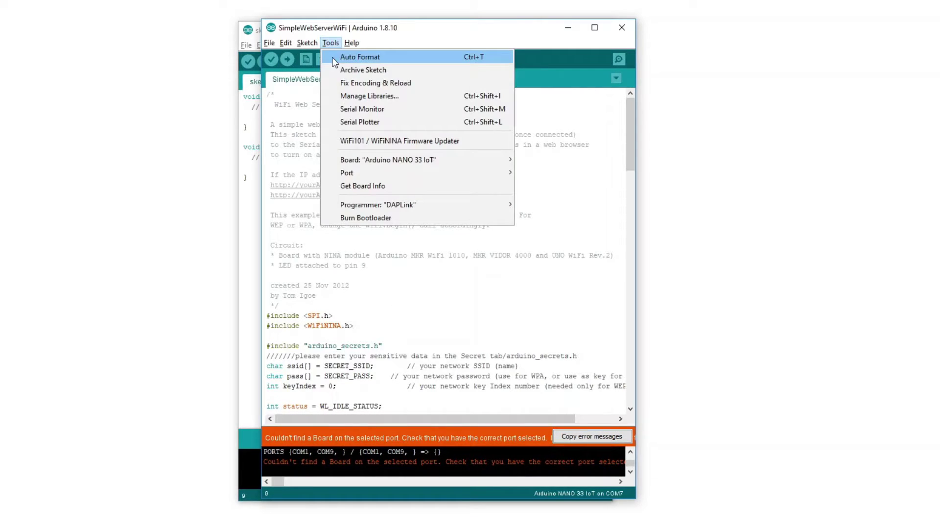
pyautogui.click(534, 198)
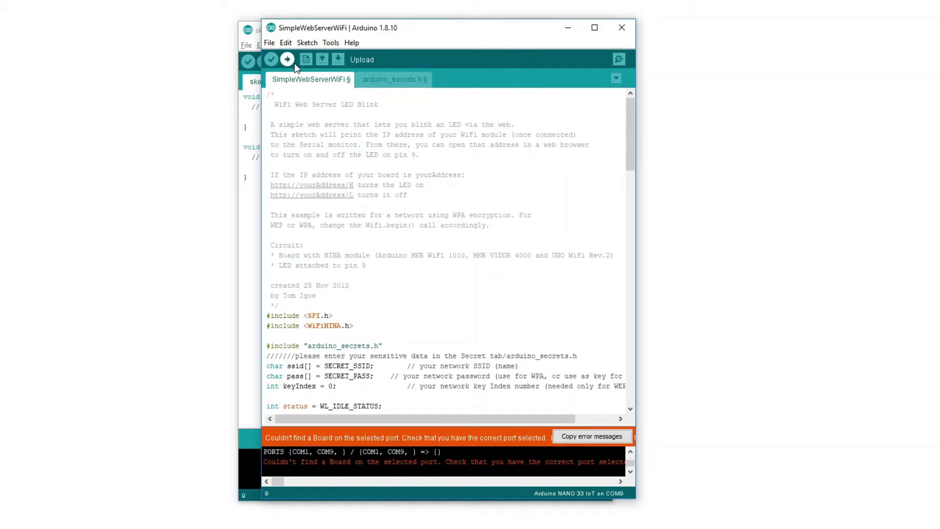
pyautogui.click(287, 58)
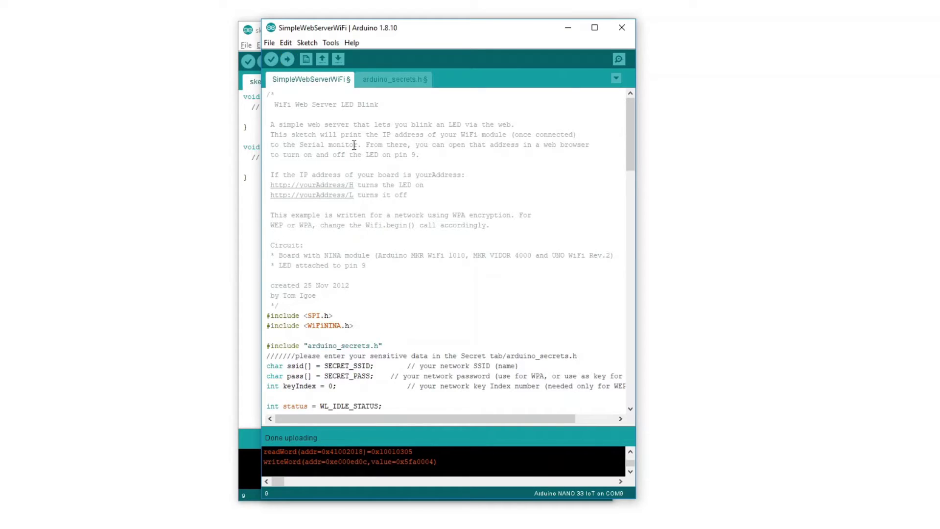
pyautogui.click(307, 42)
pyautogui.moveTo(331, 43)
pyautogui.click(353, 108)
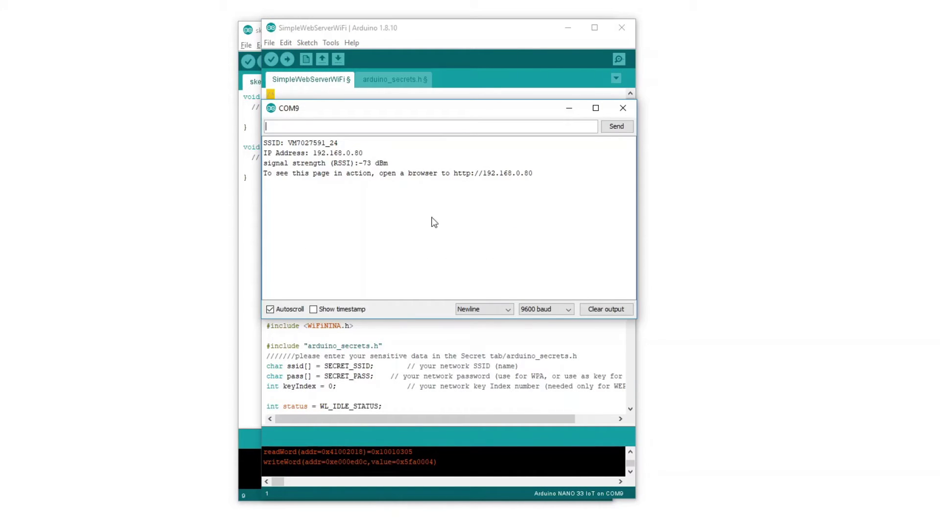
pyautogui.moveTo(533, 173); pyautogui.dragTo(457, 174)
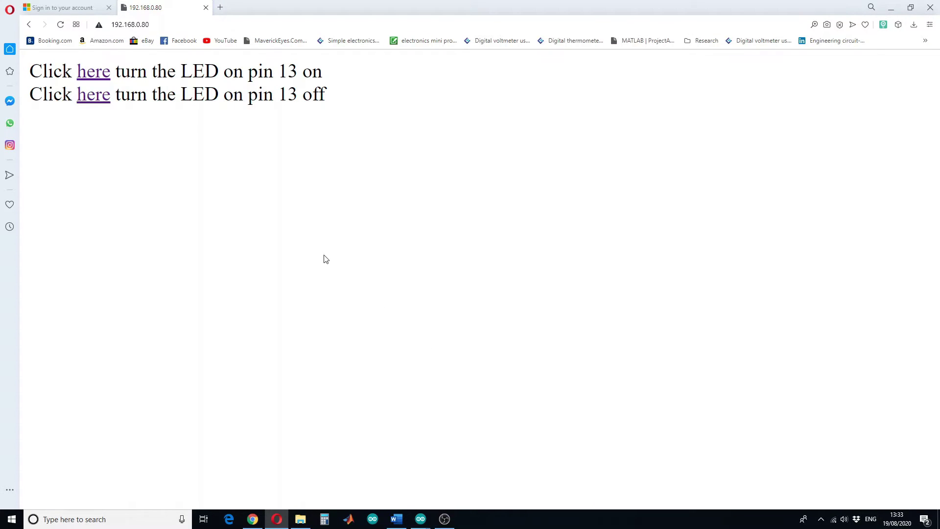
# Toggle the pin 13 LED on, off, on and off from the 192.168.0.80 page
pyautogui.click(100, 75)
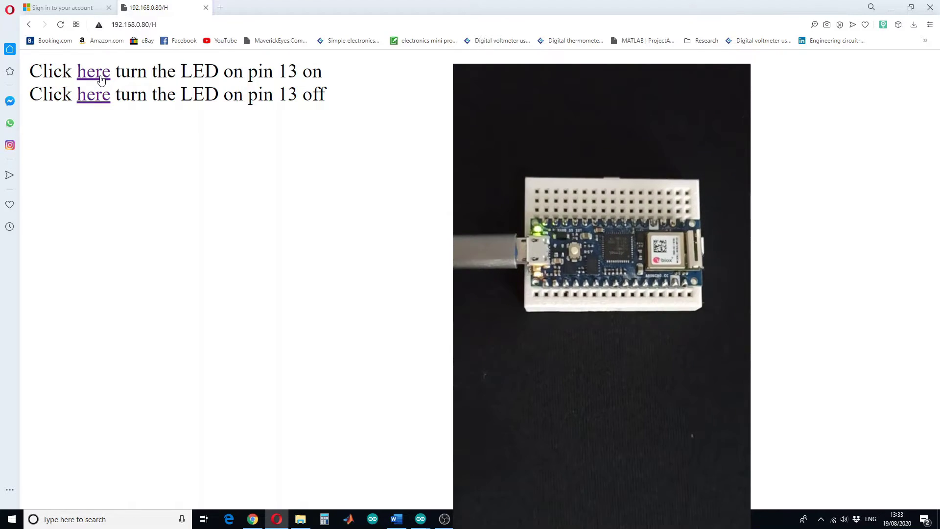
pyautogui.click(95, 101)
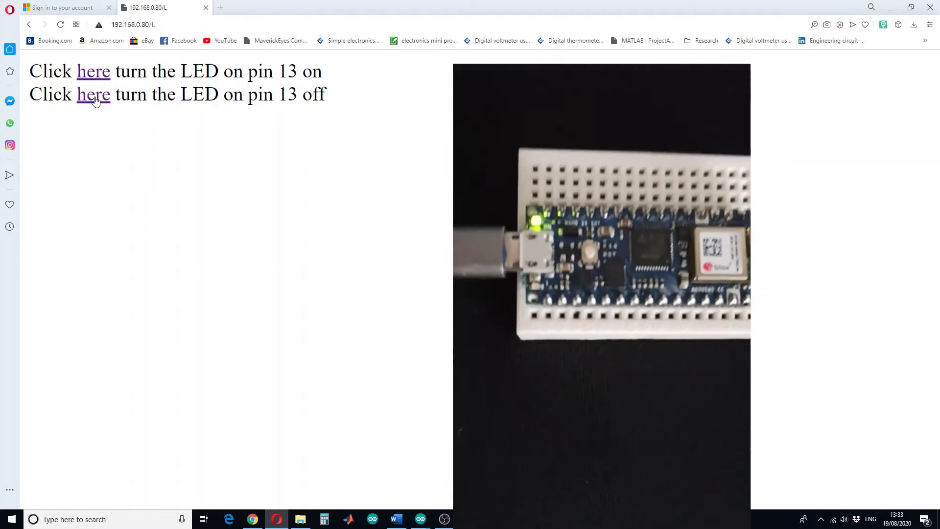
pyautogui.click(95, 74)
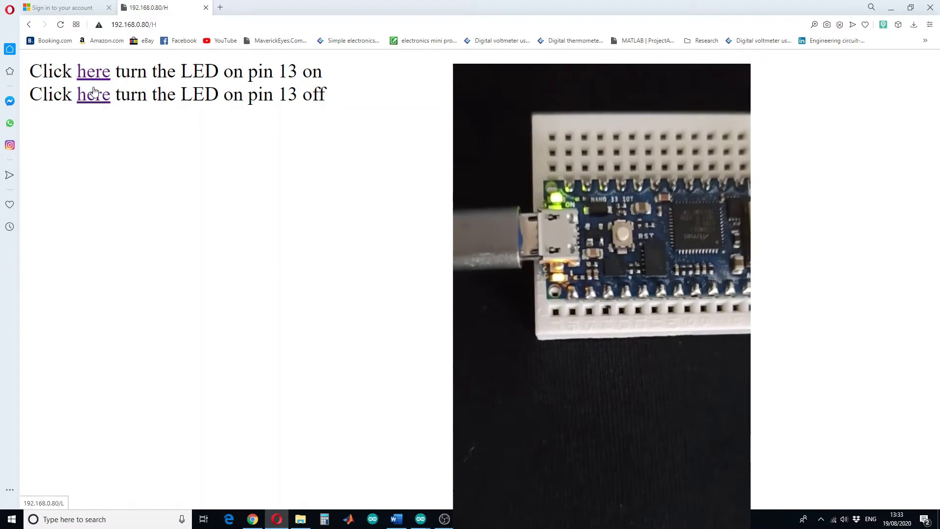
pyautogui.click(97, 100)
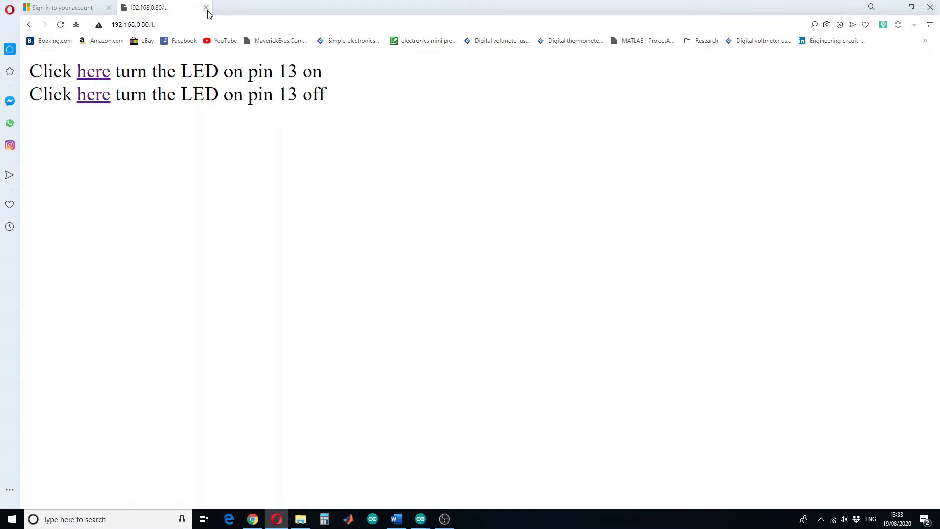
# Close the serial monitor and the SimpleWebServerWiFi sketch, saving its changes
pyautogui.click(621, 110)
pyautogui.click(626, 34)
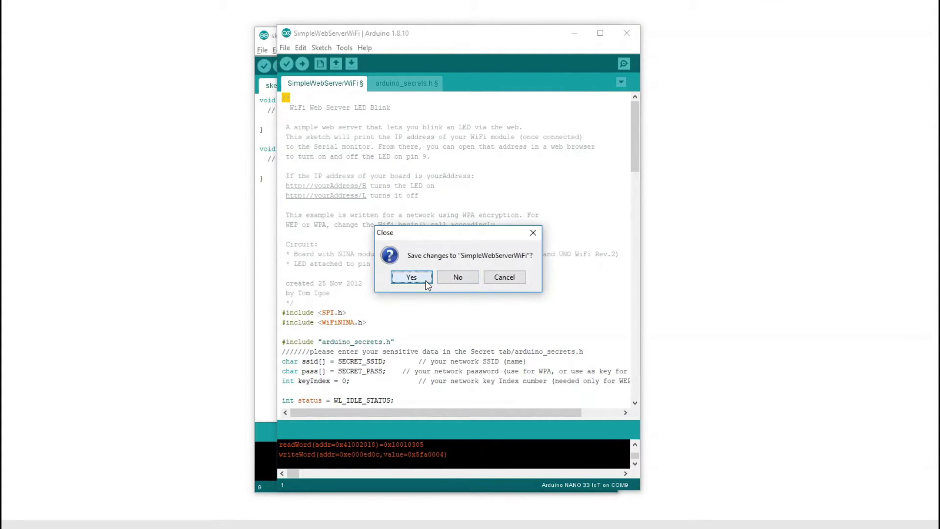
pyautogui.click(427, 285)
# Open the ArduinoBLE Peripheral LED example and upload it to the NANO 33 IoT
pyautogui.click(456, 277)
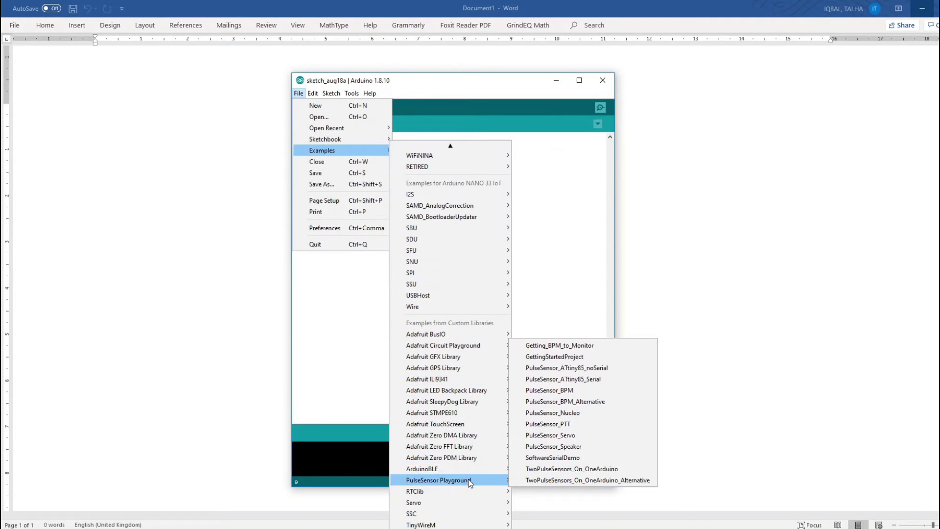
pyautogui.click(577, 513)
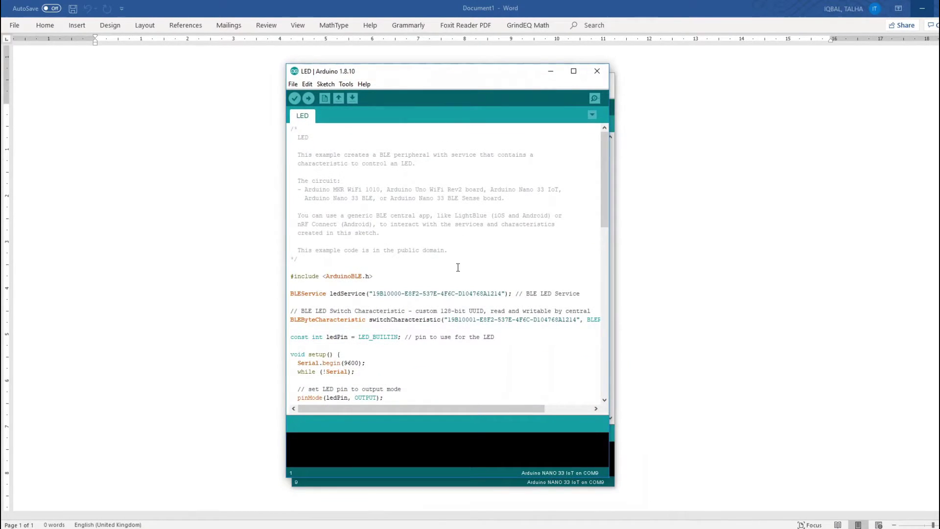
pyautogui.scroll(-1, 413, 321)
pyautogui.scroll(-5, 405, 309)
pyautogui.scroll(2, 426, 254)
pyautogui.scroll(2, 310, 131)
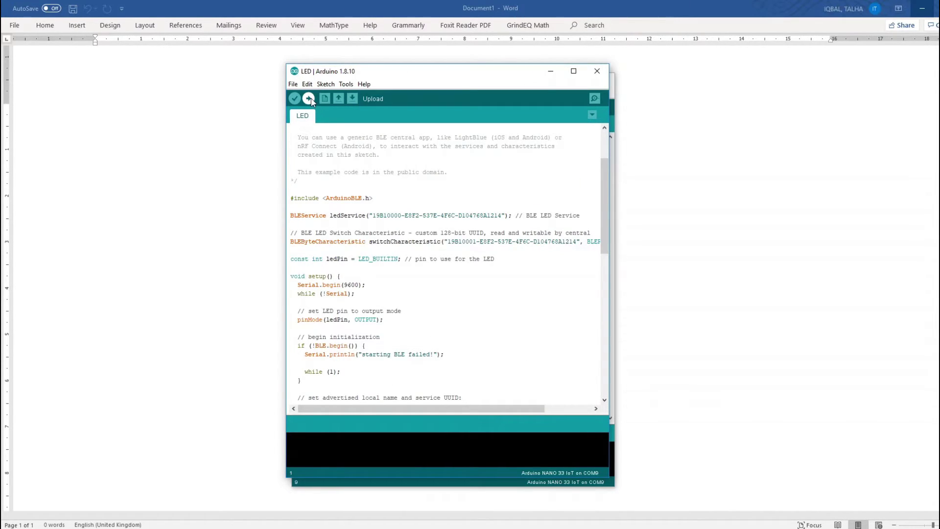
pyautogui.click(310, 99)
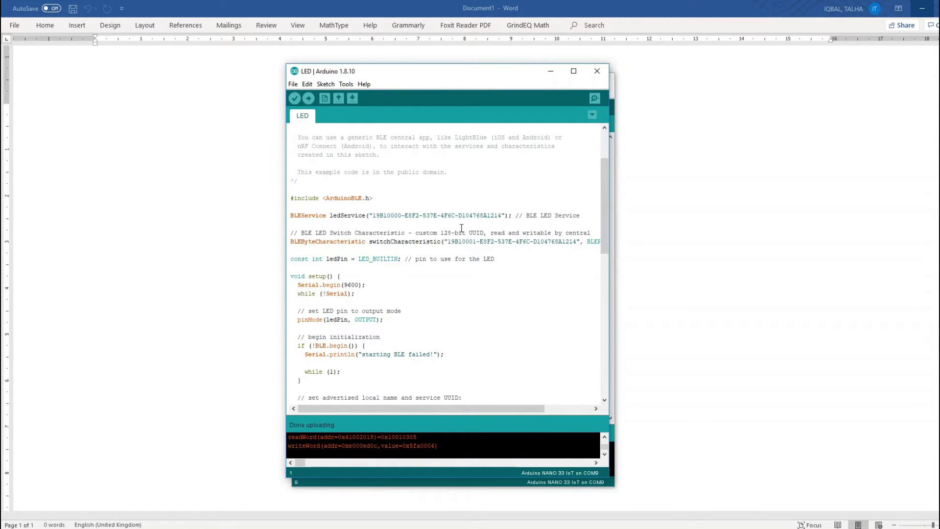
# Confirm 'BLE LED Peripheral' in the serial monitor and launch LightBlue to scan
pyautogui.click(593, 98)
pyautogui.moveTo(480, 145); pyautogui.dragTo(459, 139)
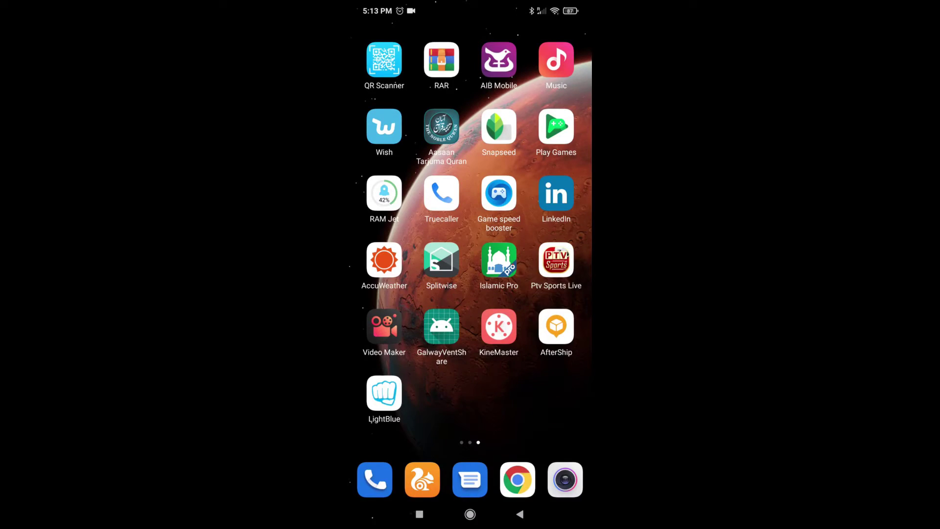
pyautogui.click(384, 395)
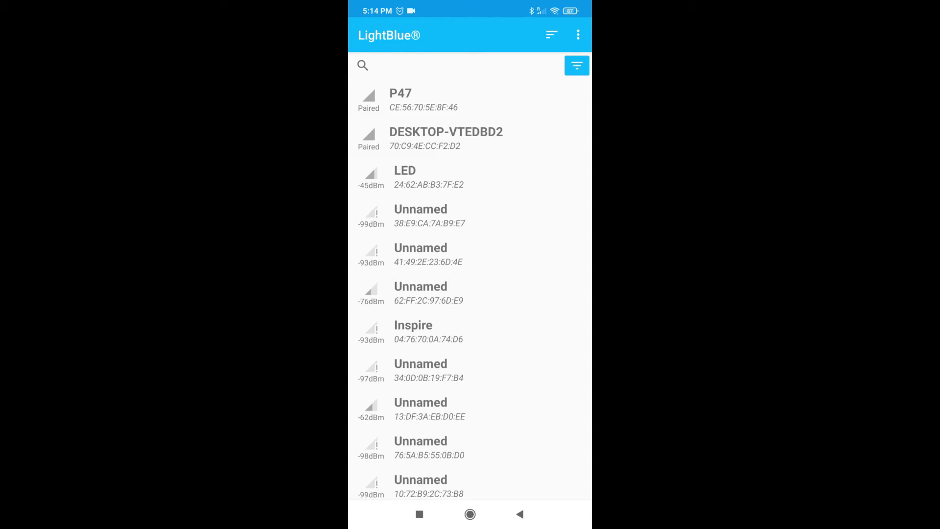
# Connect to the LED device and write 01 to characteristic 19b10001
pyautogui.click(429, 177)
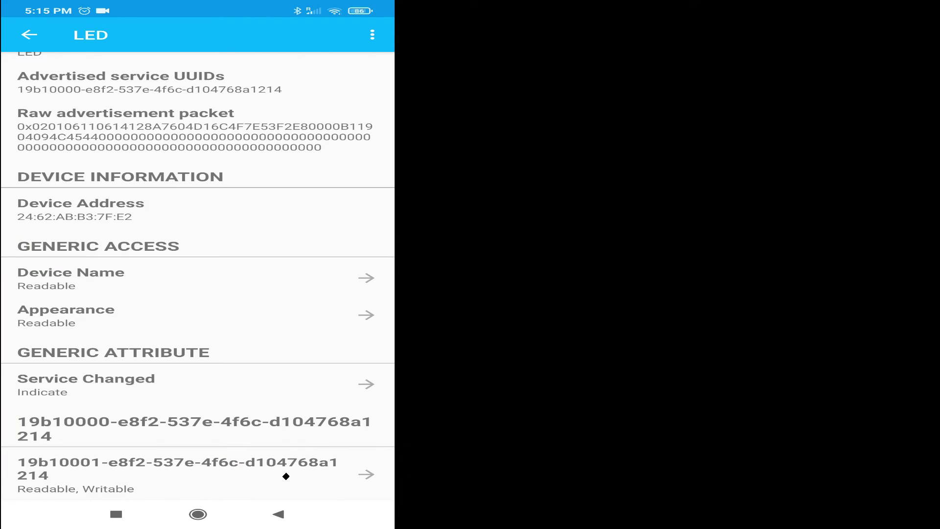
pyautogui.click(176, 474)
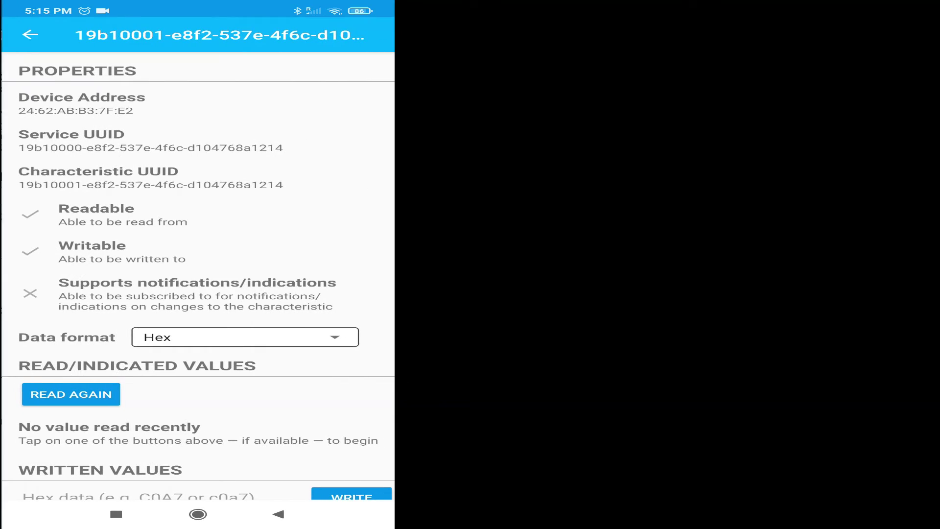
pyautogui.scroll(-2, 198, 294)
pyautogui.click(147, 409)
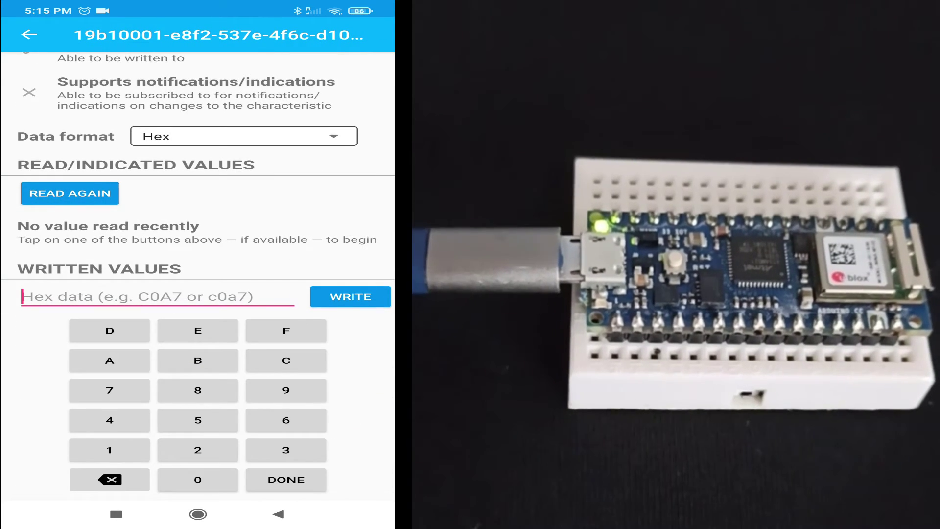
pyautogui.click(110, 450)
pyautogui.write('1')
pyautogui.click(350, 297)
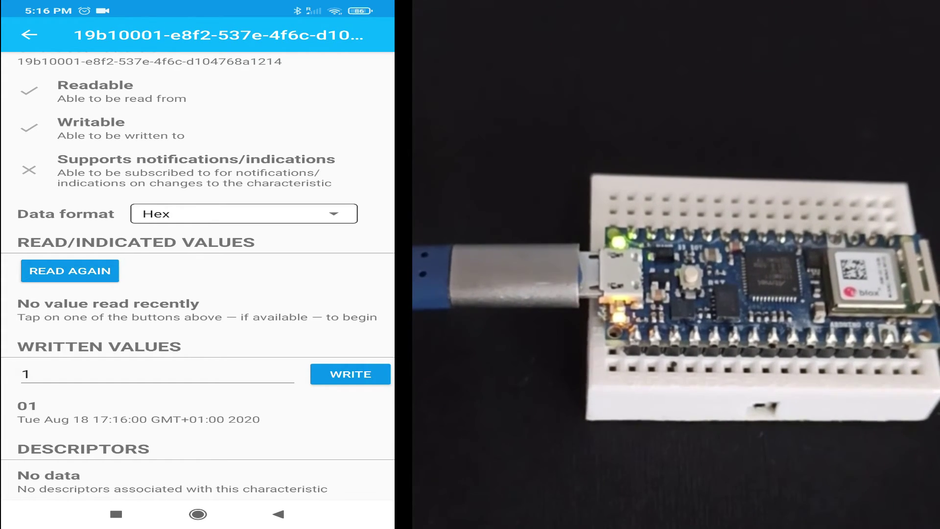
# Write 00 to the switch characteristic to turn the LED off
pyautogui.click(37, 373)
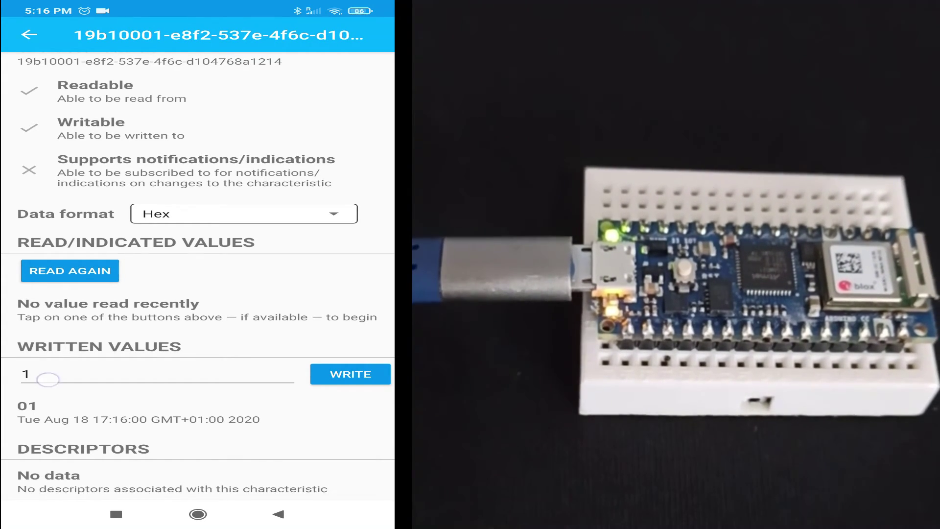
pyautogui.click(110, 478)
pyautogui.click(197, 480)
pyautogui.write('0')
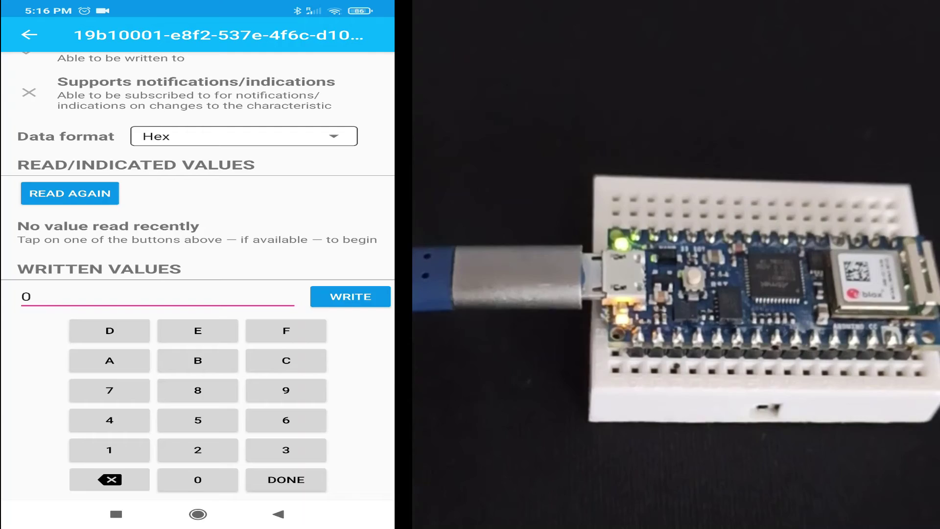
pyautogui.click(351, 296)
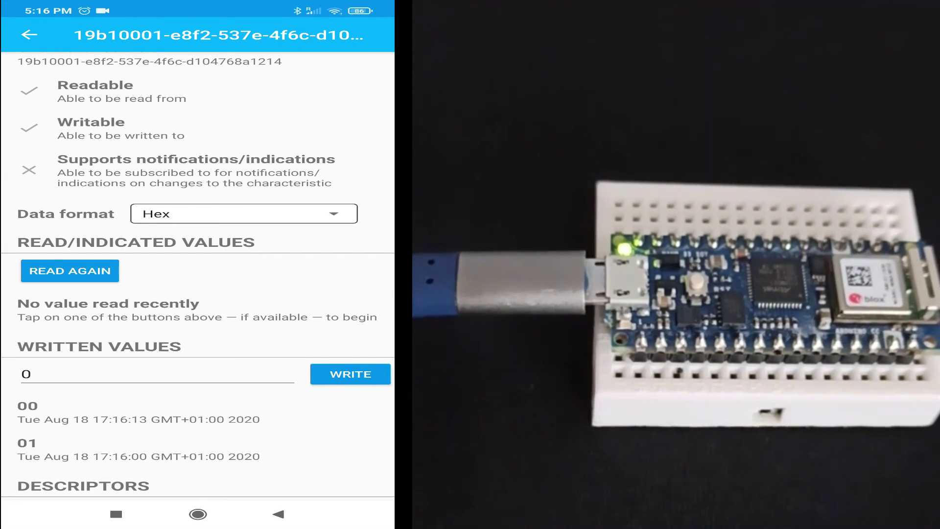
pyautogui.scroll(-1, 198, 294)
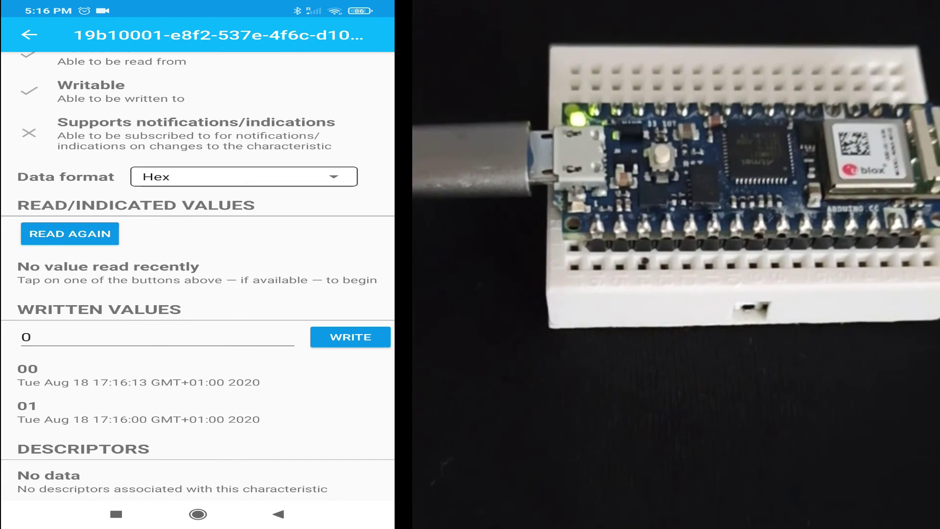
# Toggle the LED again by writing 01 then 00, then bring up the sketch window
pyautogui.click(147, 336)
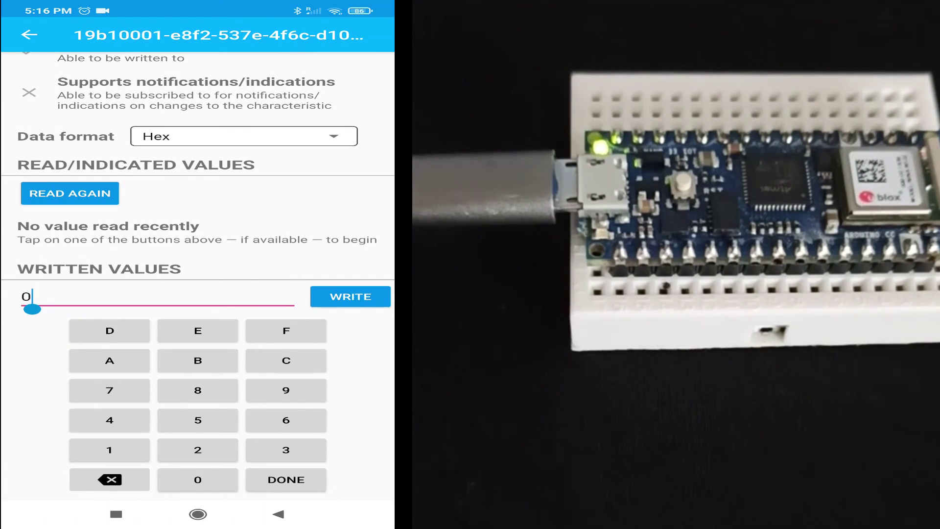
pyautogui.click(110, 479)
pyautogui.click(111, 447)
pyautogui.click(351, 297)
pyautogui.click(146, 336)
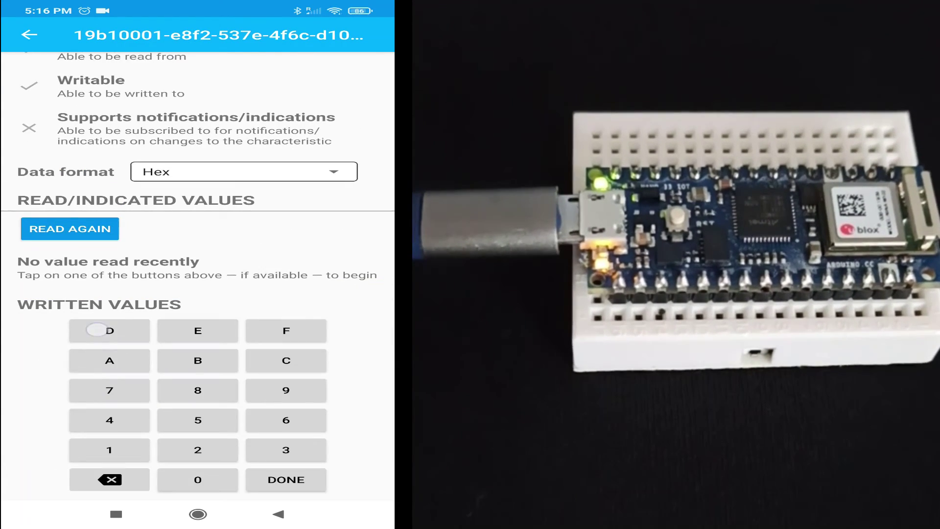
pyautogui.click(111, 479)
pyautogui.click(198, 478)
pyautogui.click(350, 296)
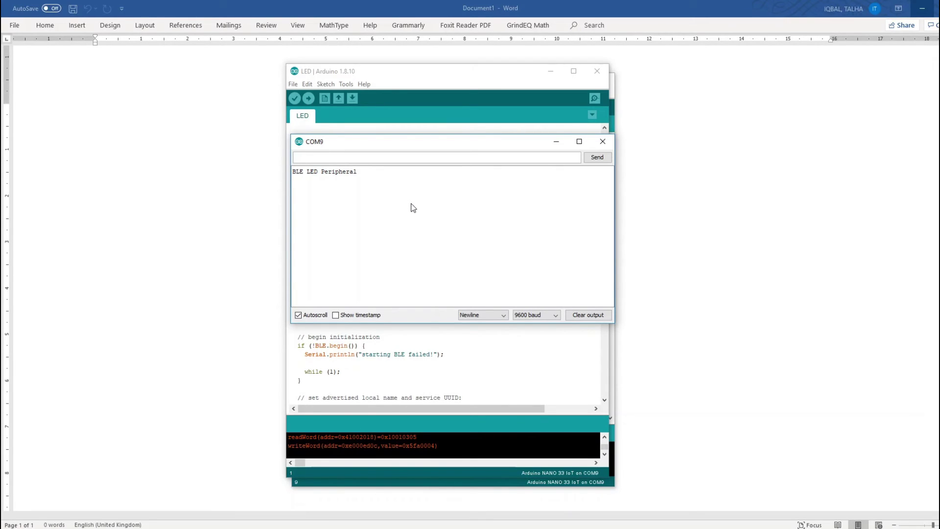
pyautogui.click(389, 360)
pyautogui.scroll(-7, 389, 360)
pyautogui.scroll(5, 429, 376)
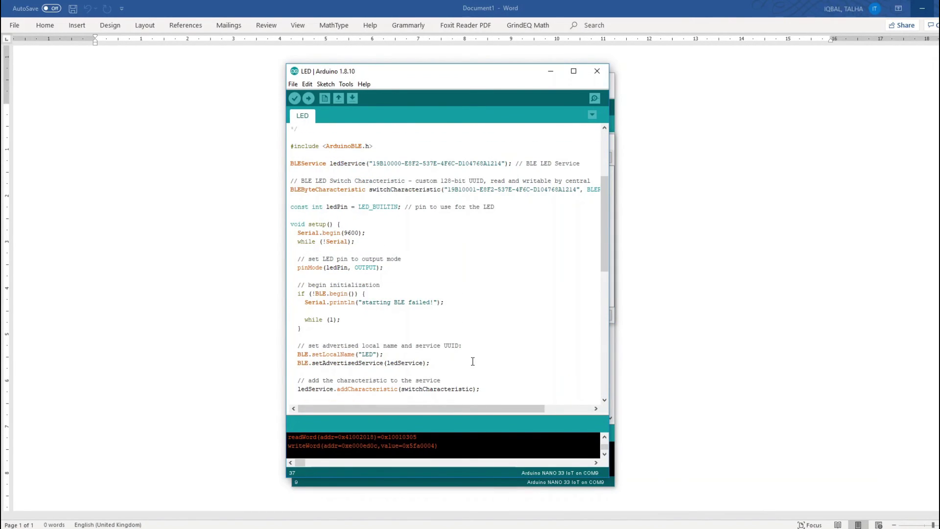